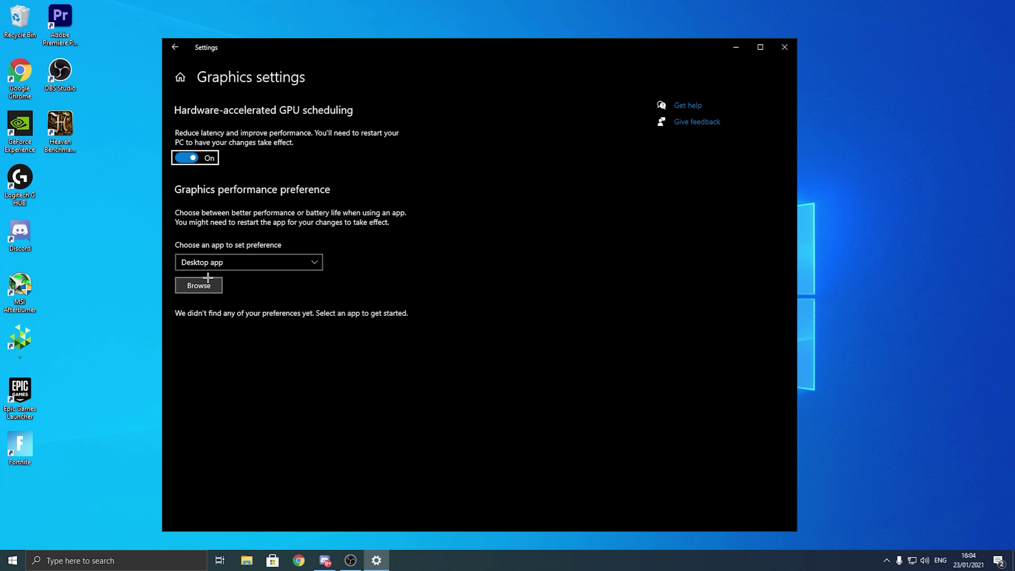
Step: Browse for a desktop app to set a preference for, going to D:\Games\Fortnite\Fortnite\FortniteGame\Binaries\Win64
left_click(239, 266)
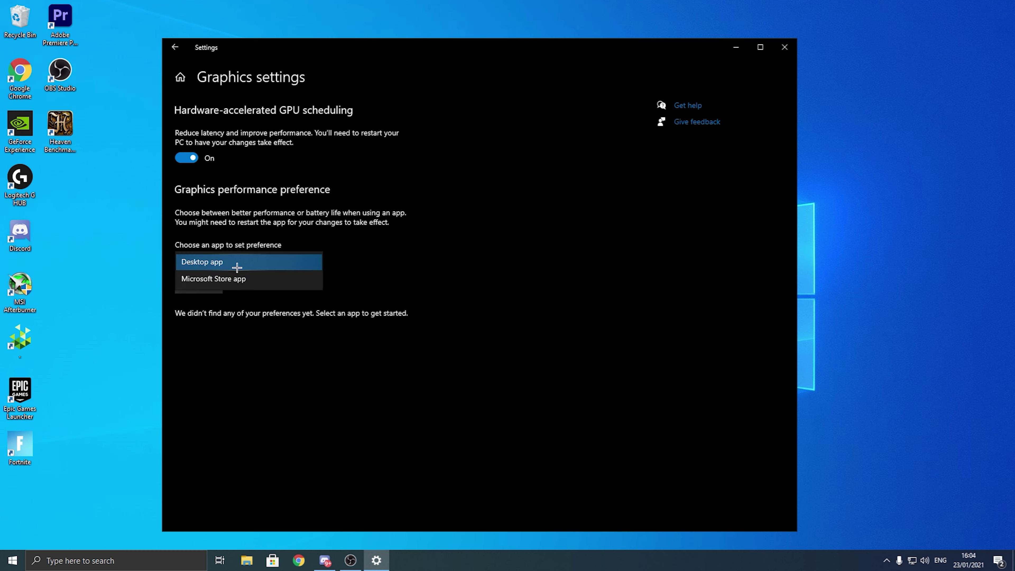
left_click(219, 263)
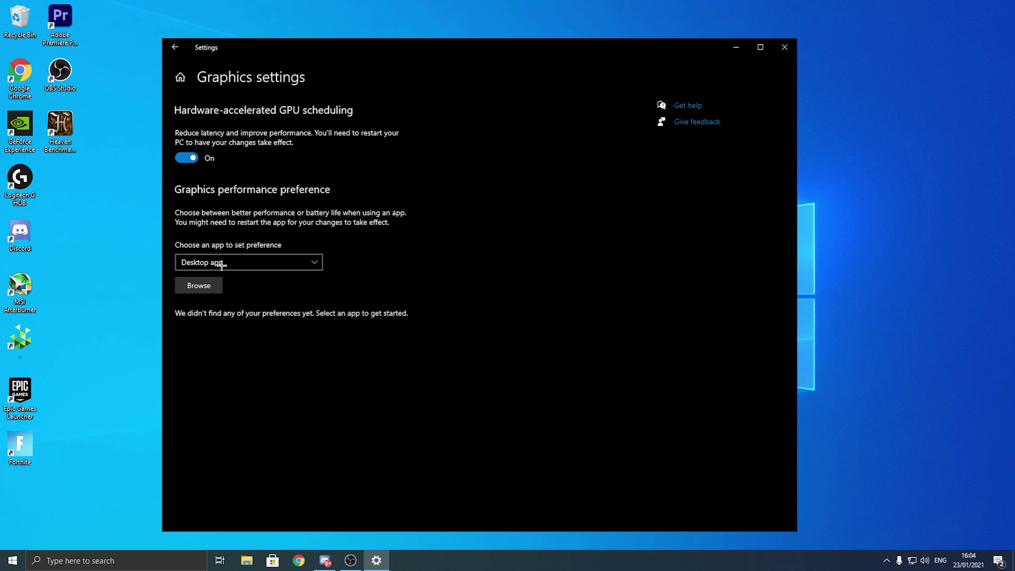
left_click(213, 286)
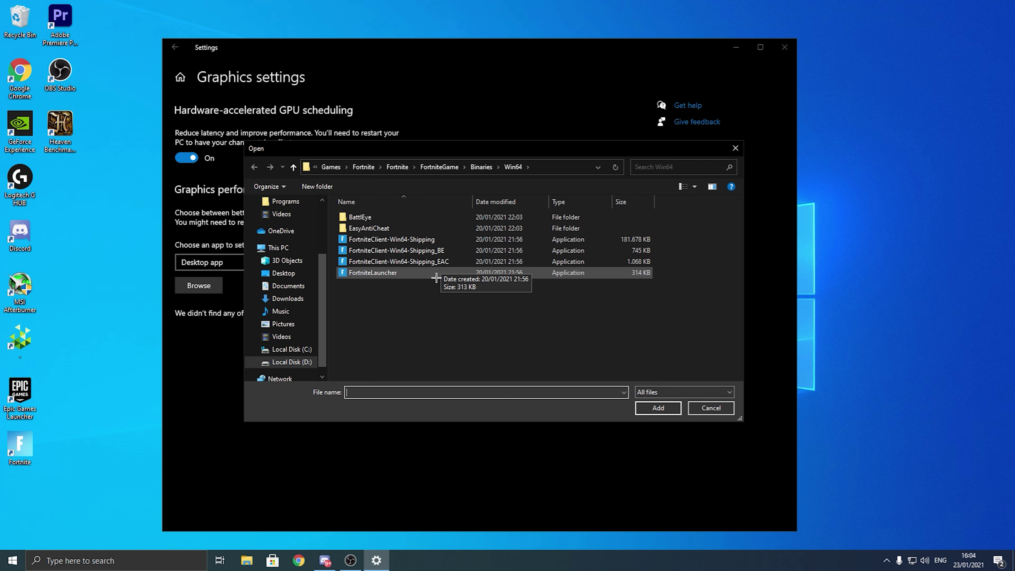
left_click(278, 248)
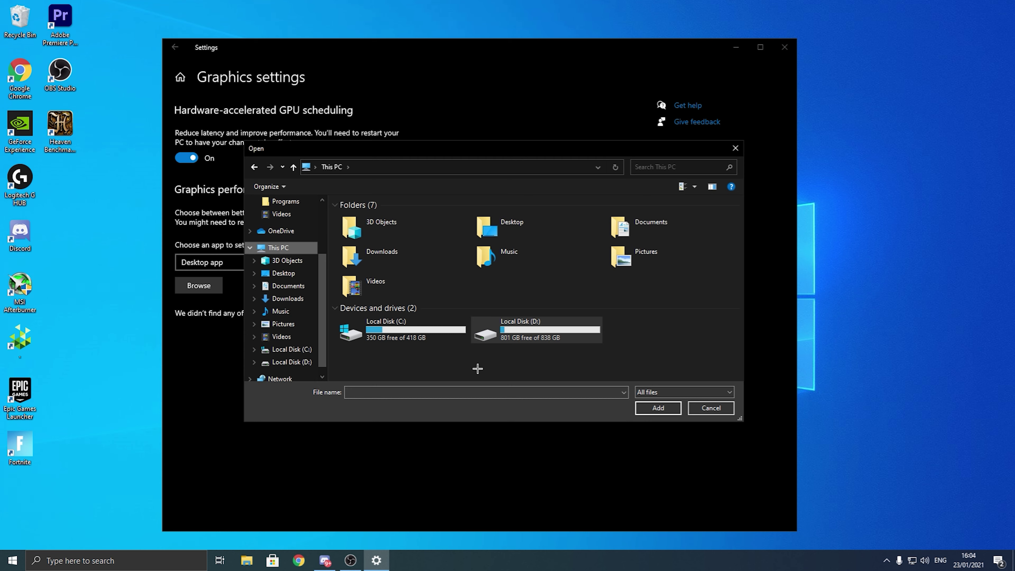
double_click(510, 341)
double_click(346, 216)
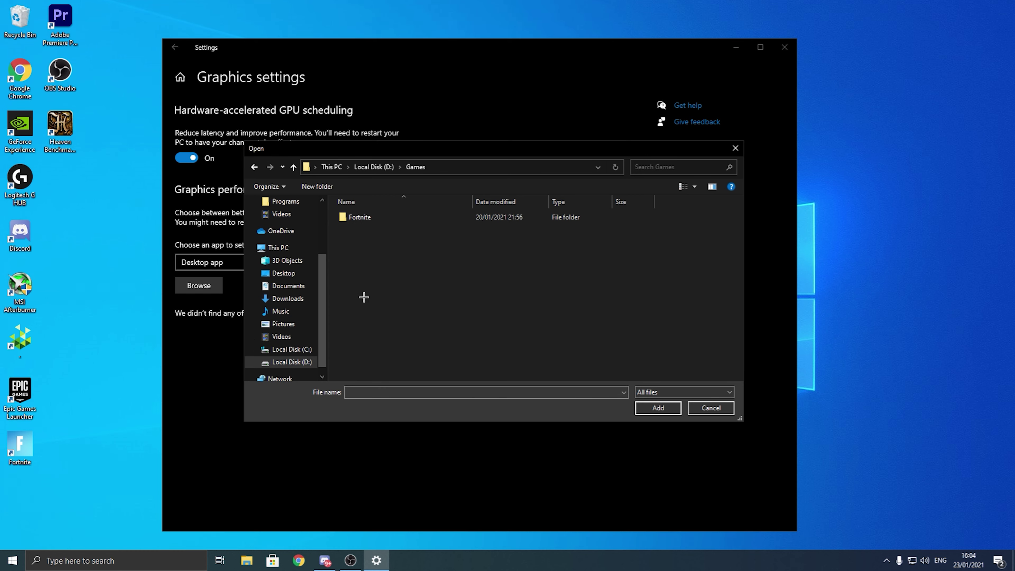
double_click(354, 217)
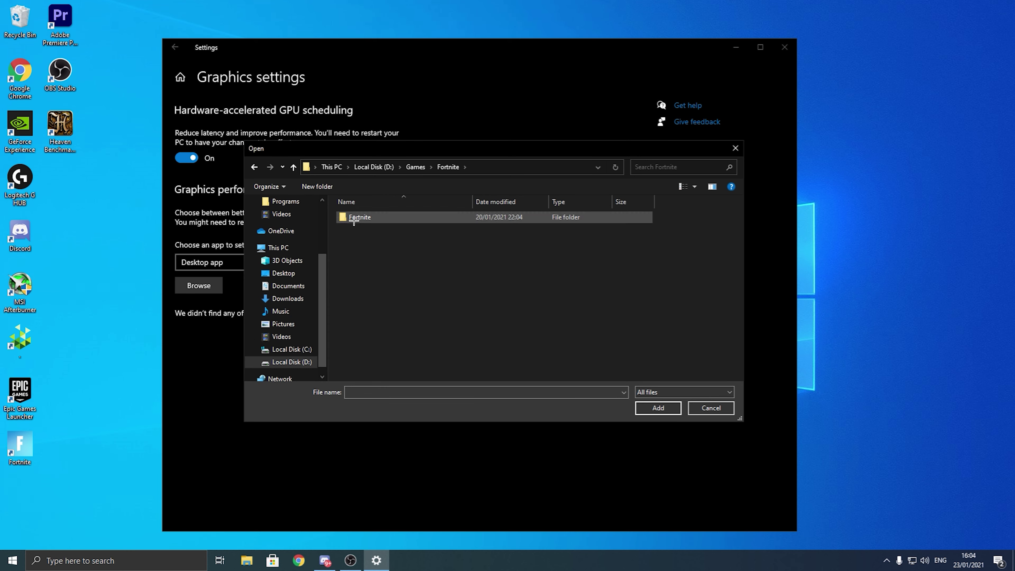
double_click(354, 217)
double_click(366, 240)
double_click(356, 218)
double_click(358, 229)
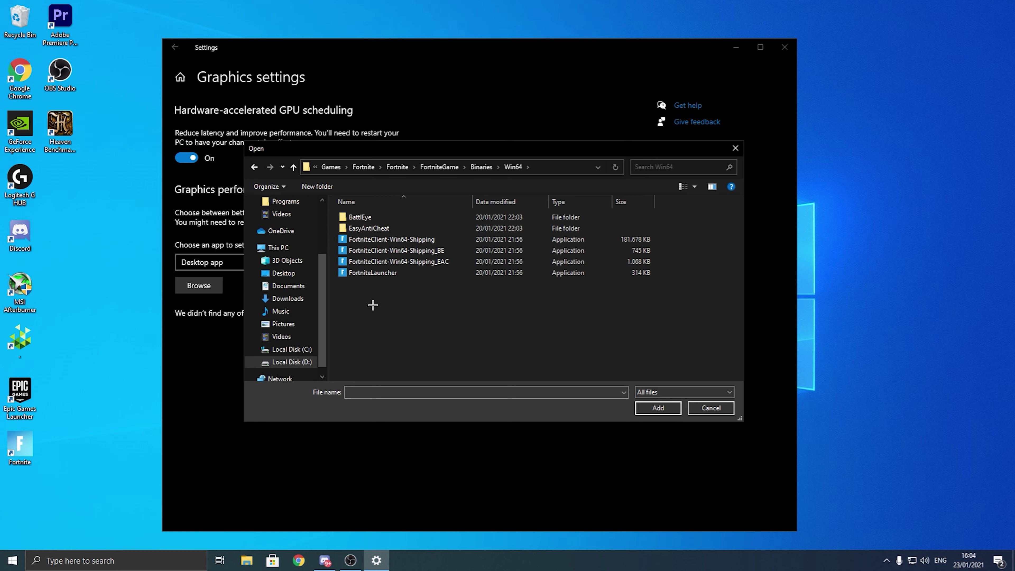
Step: Add FortniteClient-Win64-Shipping and FortniteClient-Win64-Shipping_BE to the graphics performance preference apps
left_click(411, 240)
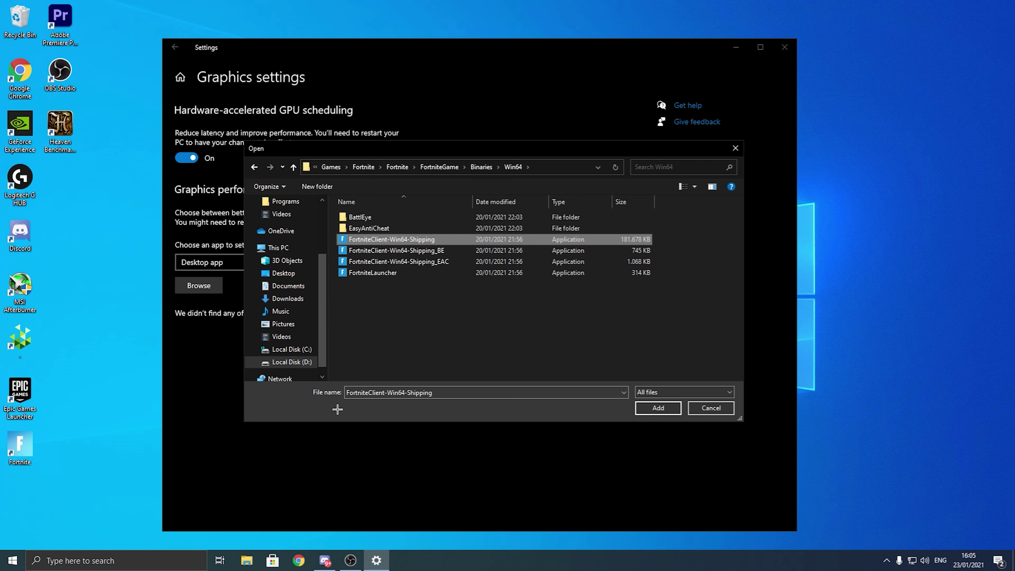
left_click(655, 408)
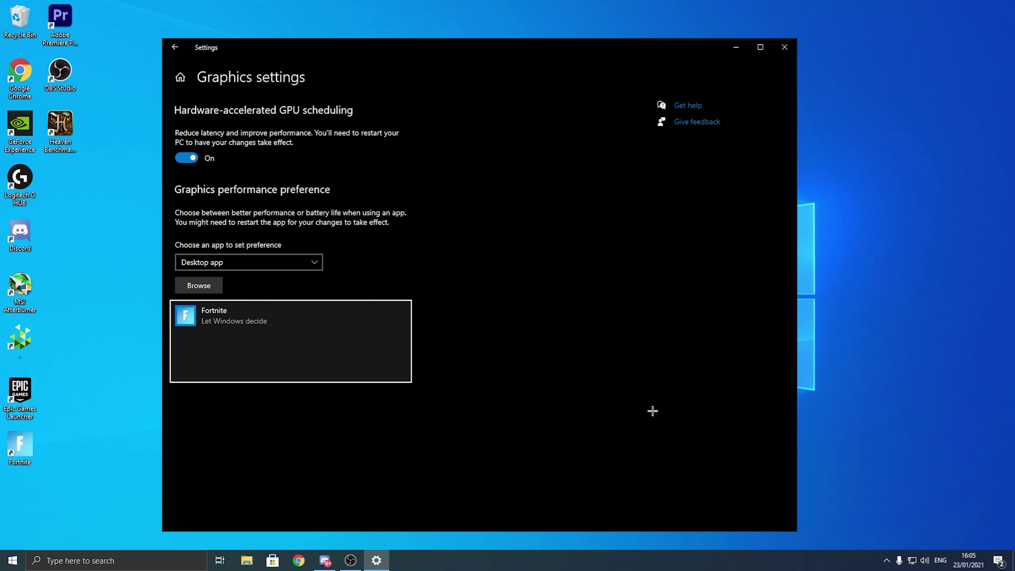
left_click(212, 288)
left_click(384, 251)
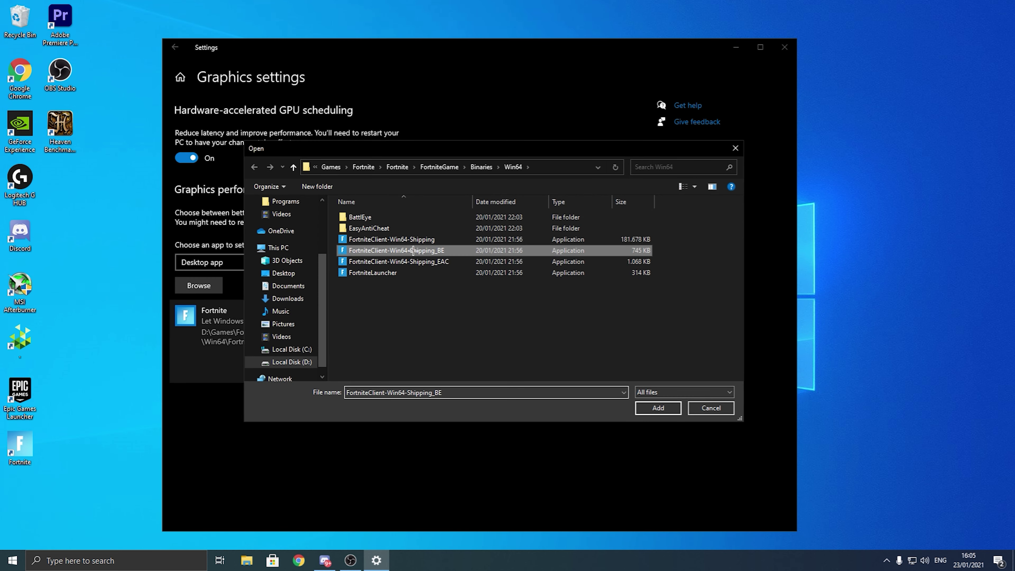
left_click(654, 408)
Step: Add FortniteClient-Win64-Shipping_EAC and FortniteLauncher to the graphics performance preference apps
left_click(200, 285)
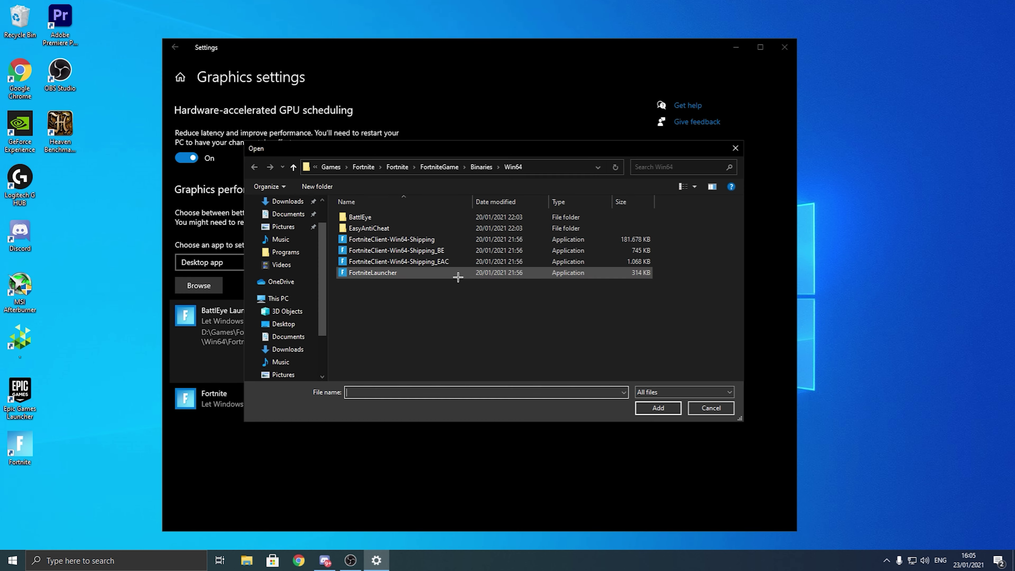
left_click(455, 265)
left_click(644, 408)
left_click(211, 287)
left_click(460, 273)
left_click(657, 407)
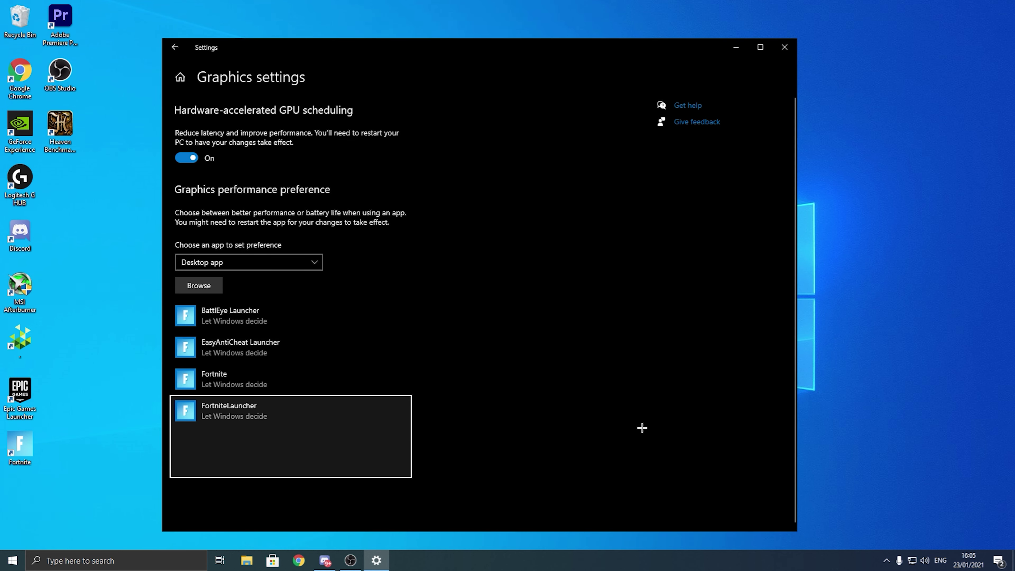
Step: Set the graphics preference of BattlEye Launcher and EasyAntiCheat Launcher to High performance
left_click(307, 323)
left_click(337, 369)
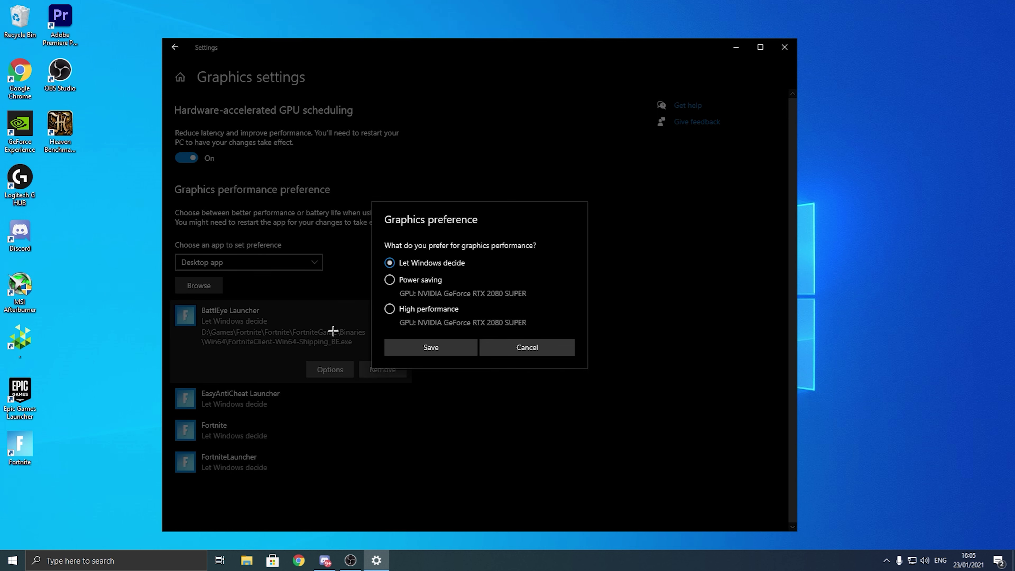
left_click(414, 308)
left_click(454, 344)
left_click(313, 396)
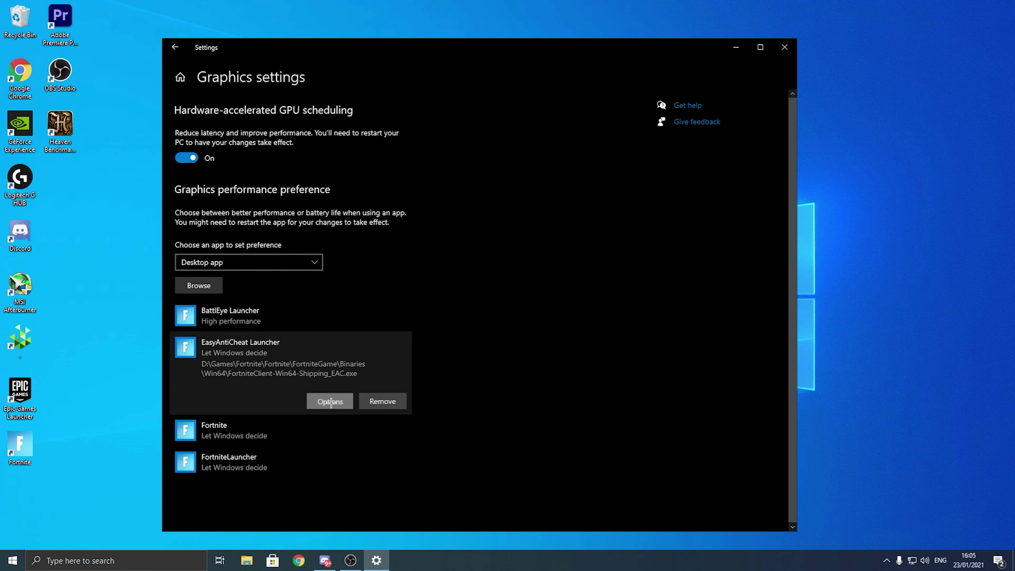
left_click(330, 402)
left_click(391, 308)
left_click(430, 348)
Step: Set the graphics preference of Fortnite and FortniteLauncher to High performance and close Settings
left_click(271, 426)
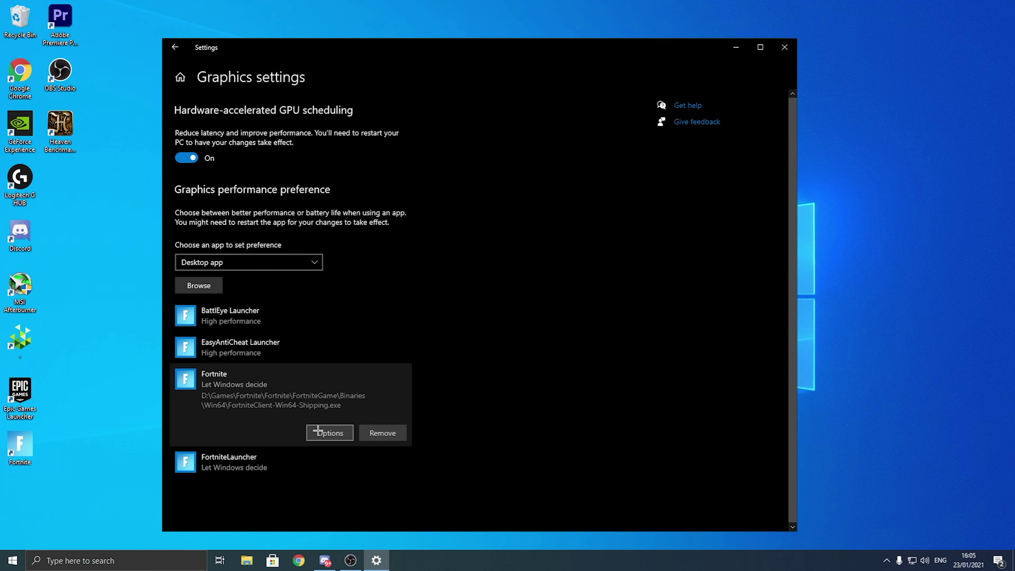
left_click(318, 431)
left_click(394, 313)
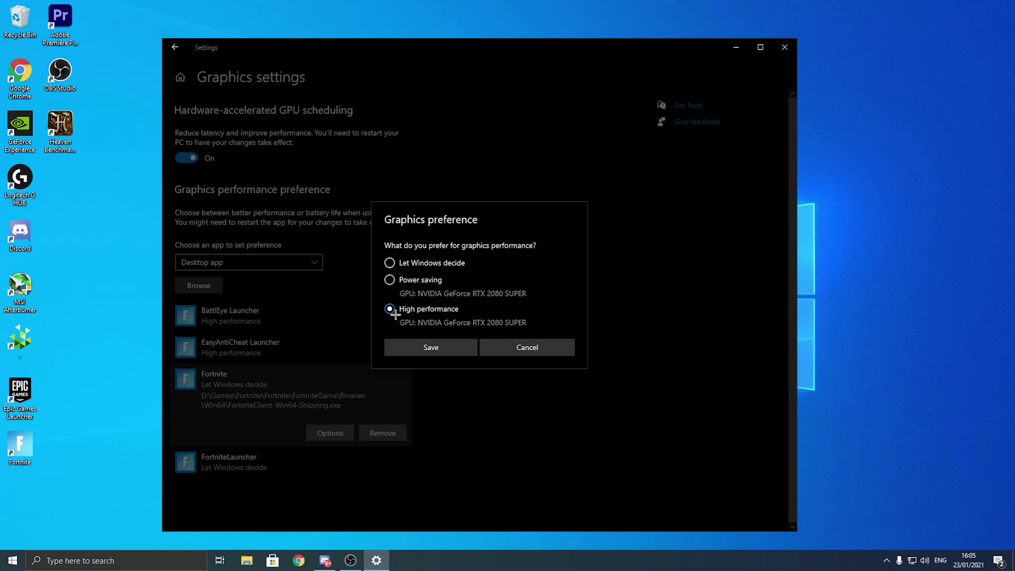
left_click(411, 343)
left_click(268, 458)
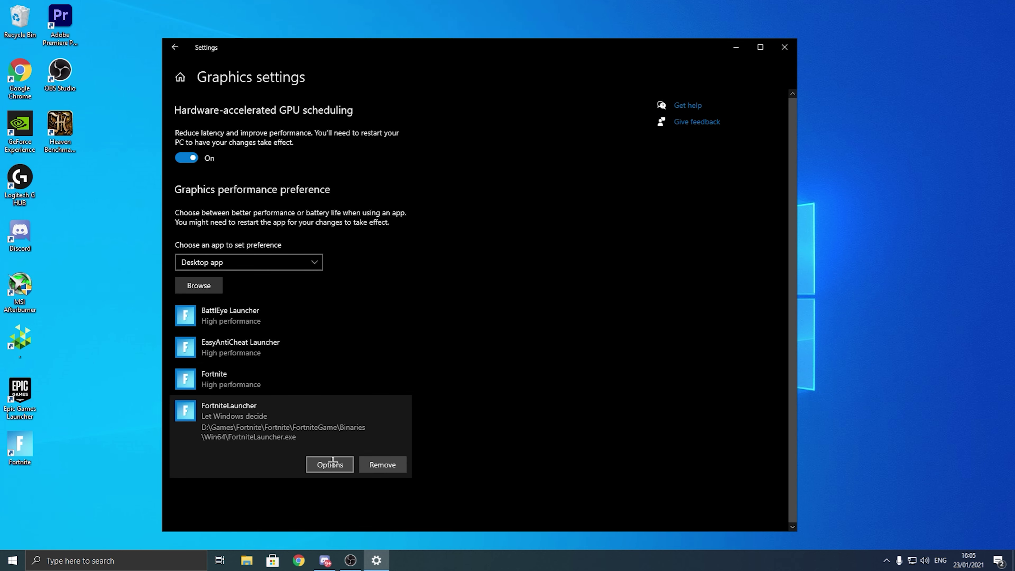
left_click(333, 461)
left_click(390, 309)
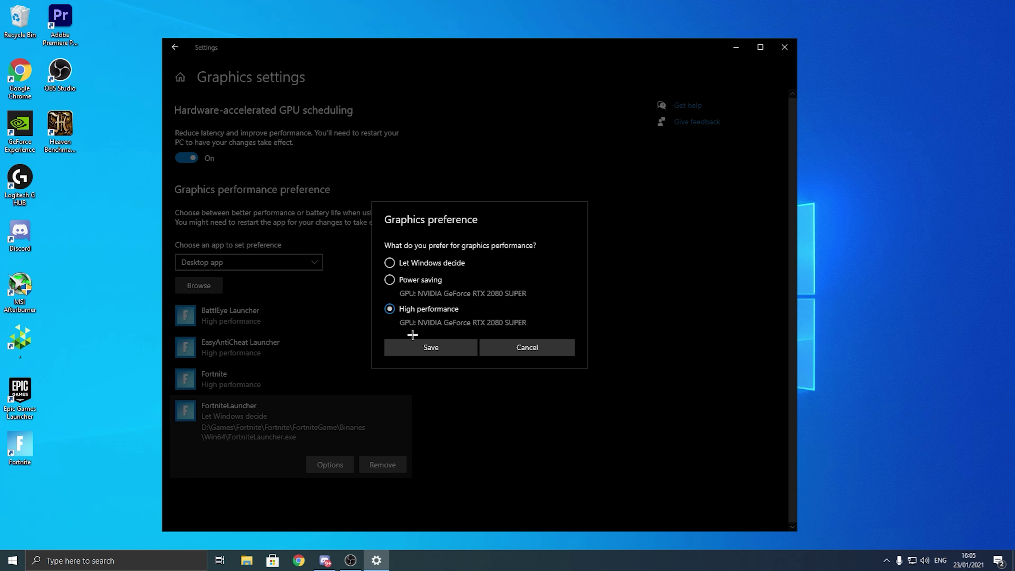
left_click(432, 348)
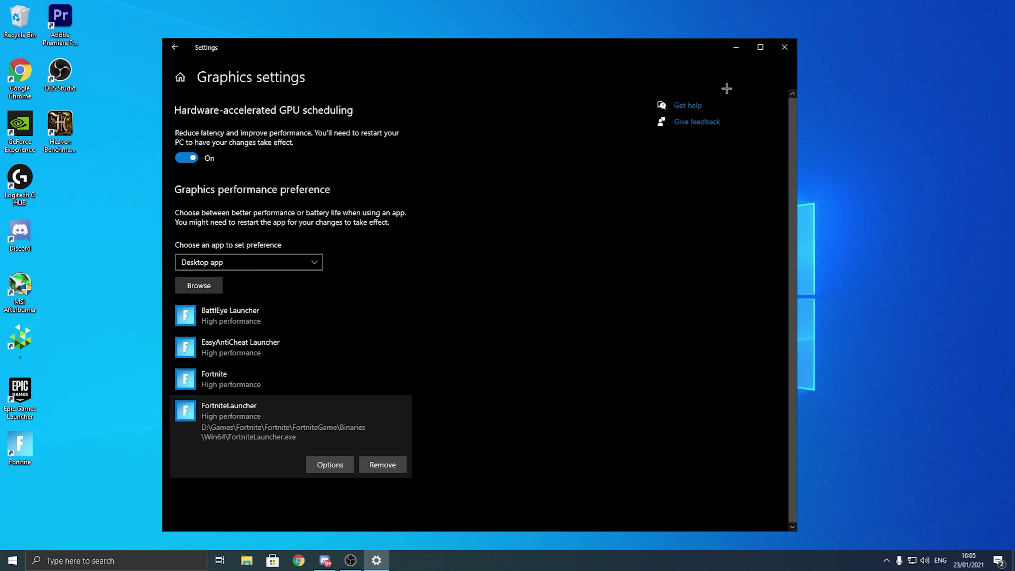
left_click(784, 47)
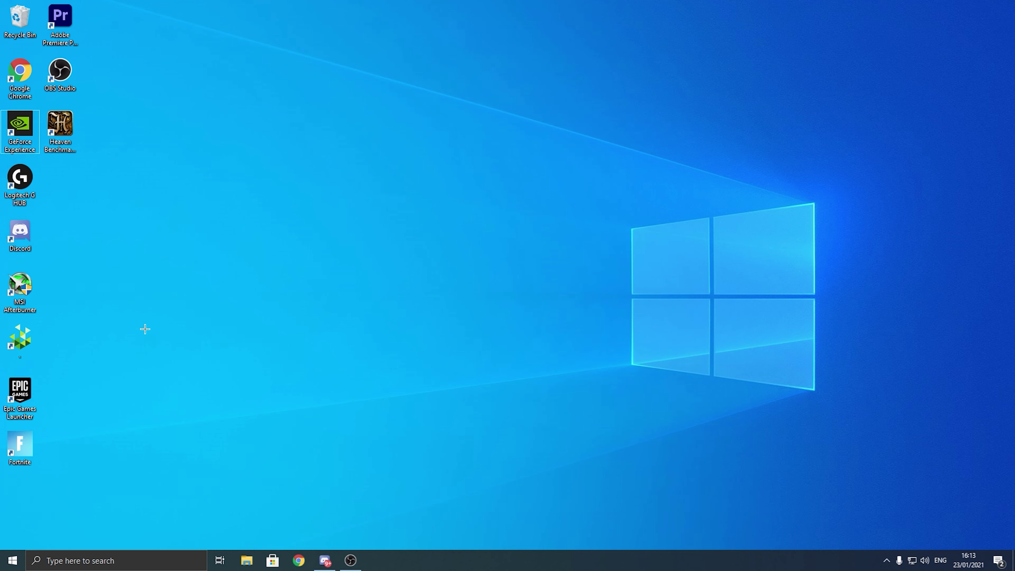
Step: Open the advanced system settings from the About page of the Windows System settings
left_click(12, 560)
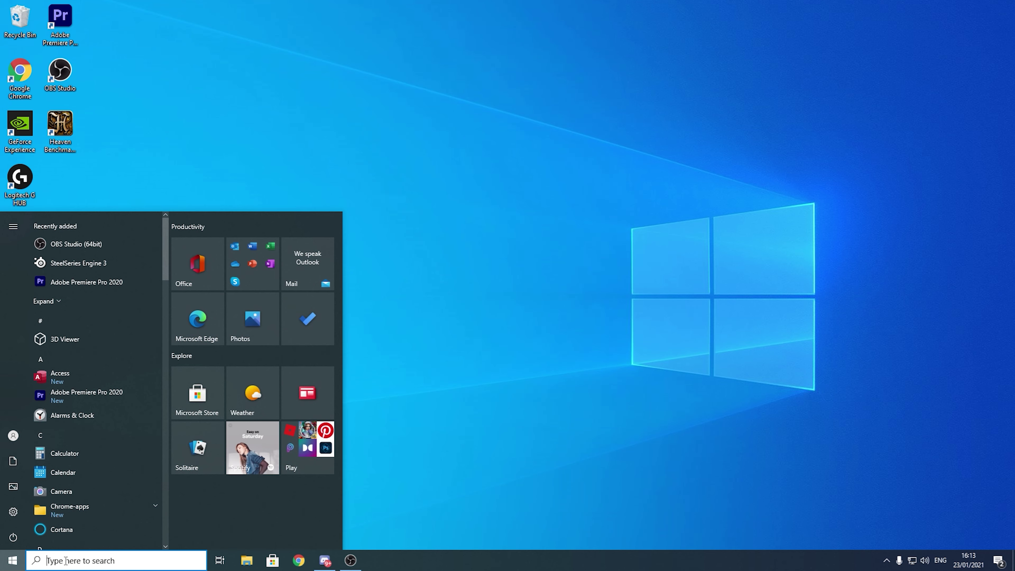
left_click(14, 512)
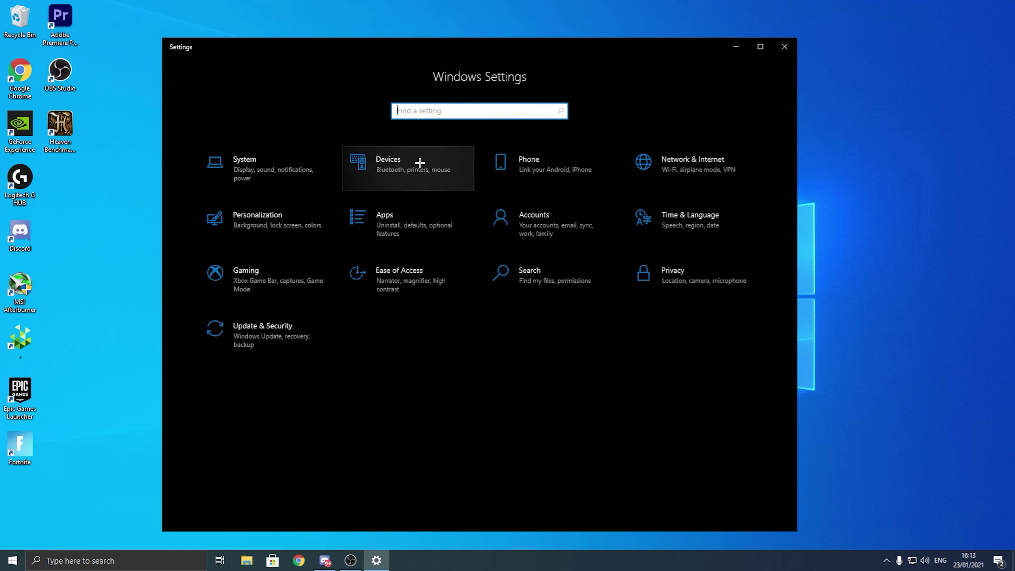
left_click(243, 161)
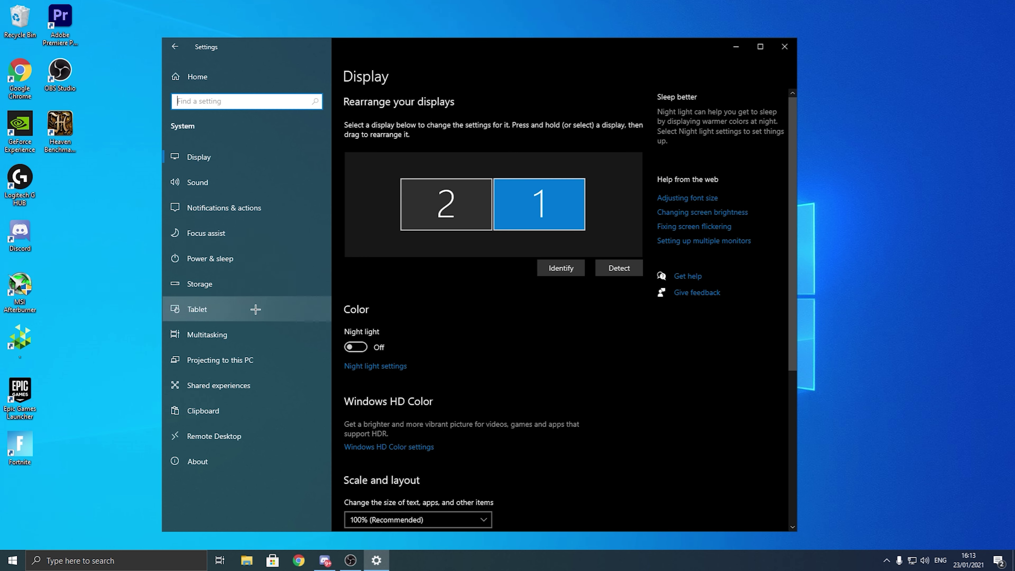
left_click(199, 466)
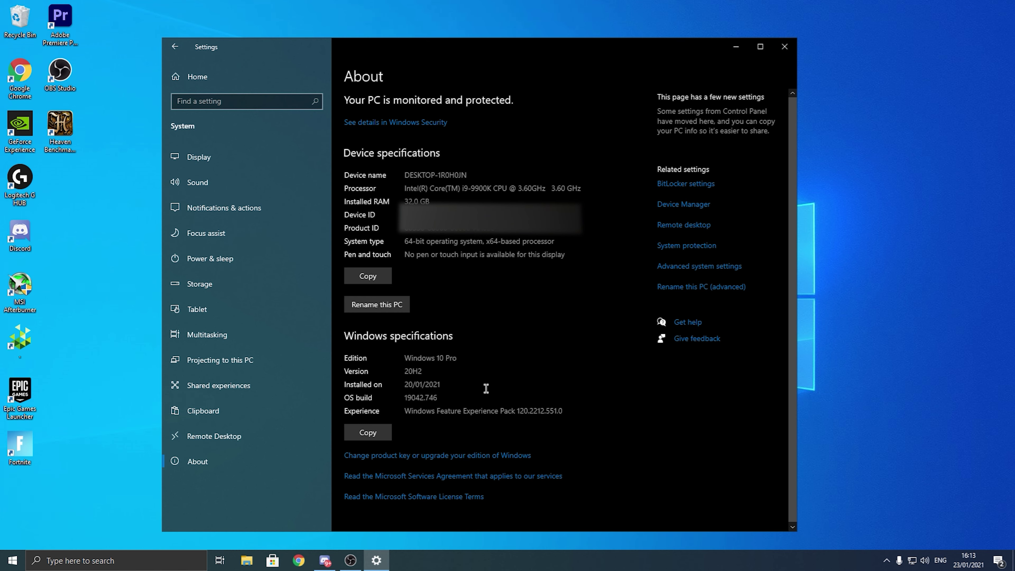
left_click(694, 267)
left_click_drag(179, 79, 506, 185)
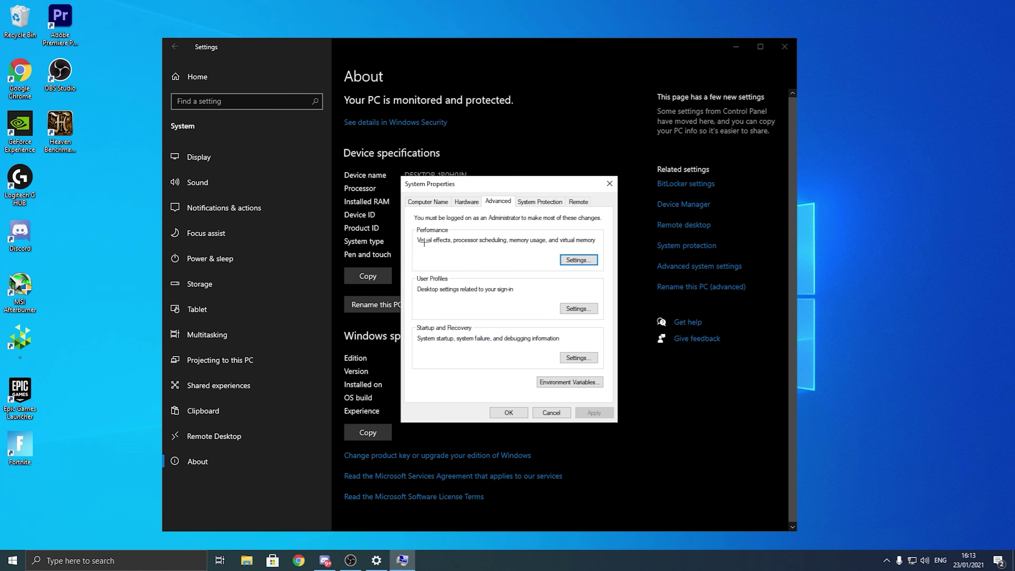
Step: Review the custom visual effects in the Performance Options, accept them, and close System Properties and Settings
left_click(585, 257)
left_click_drag(486, 222, 391, 123)
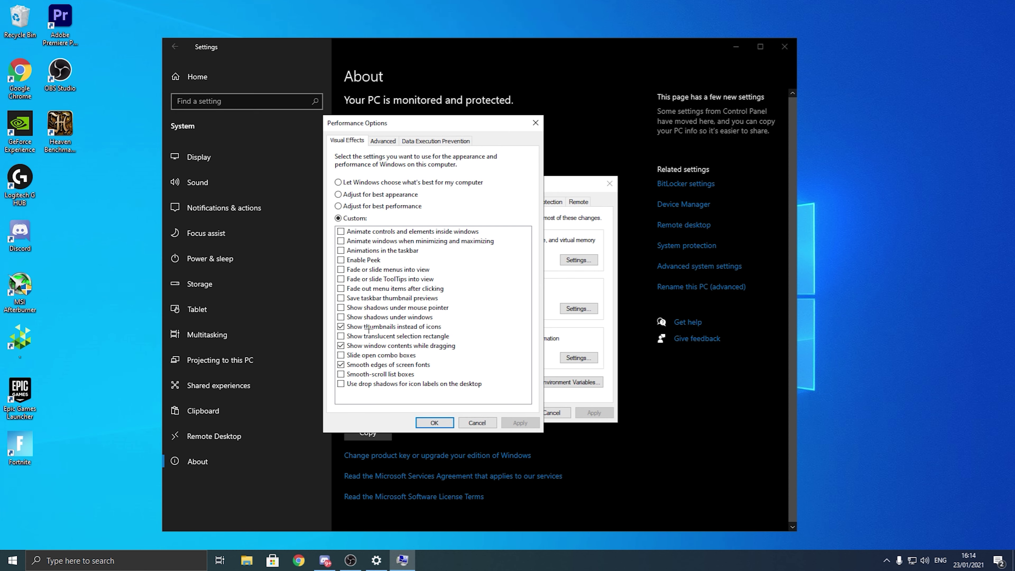
left_click(435, 423)
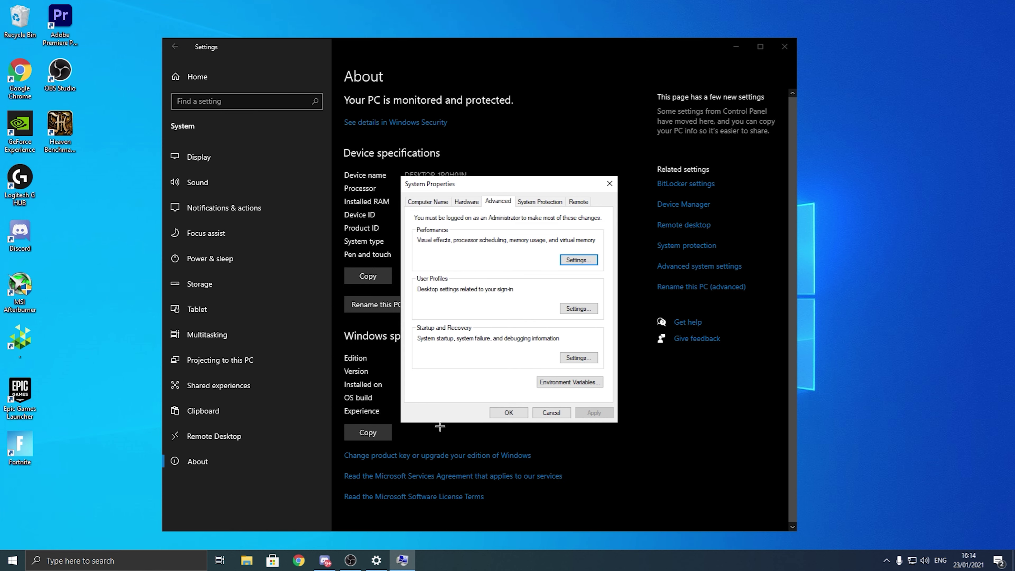
left_click(509, 413)
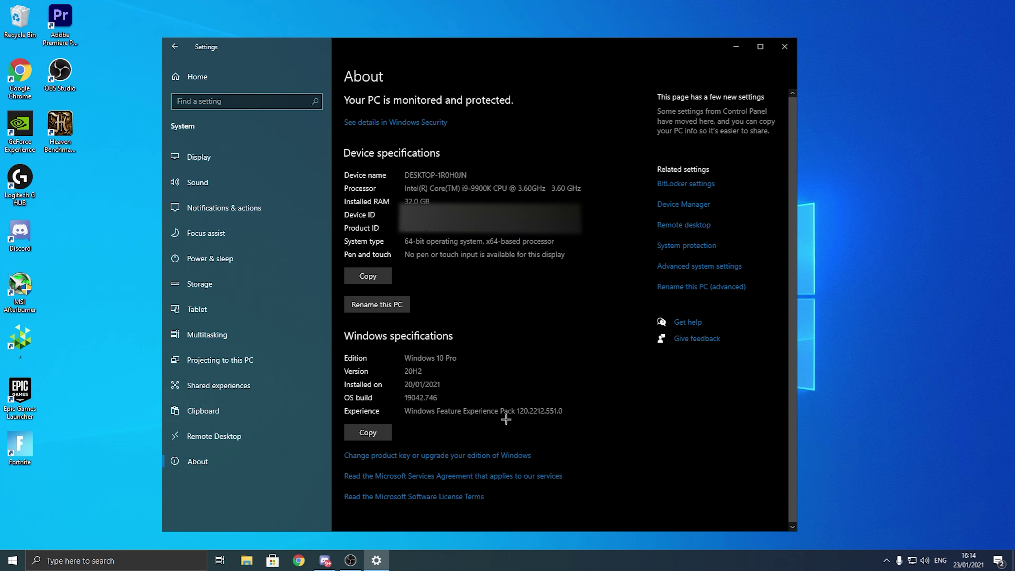
left_click(786, 44)
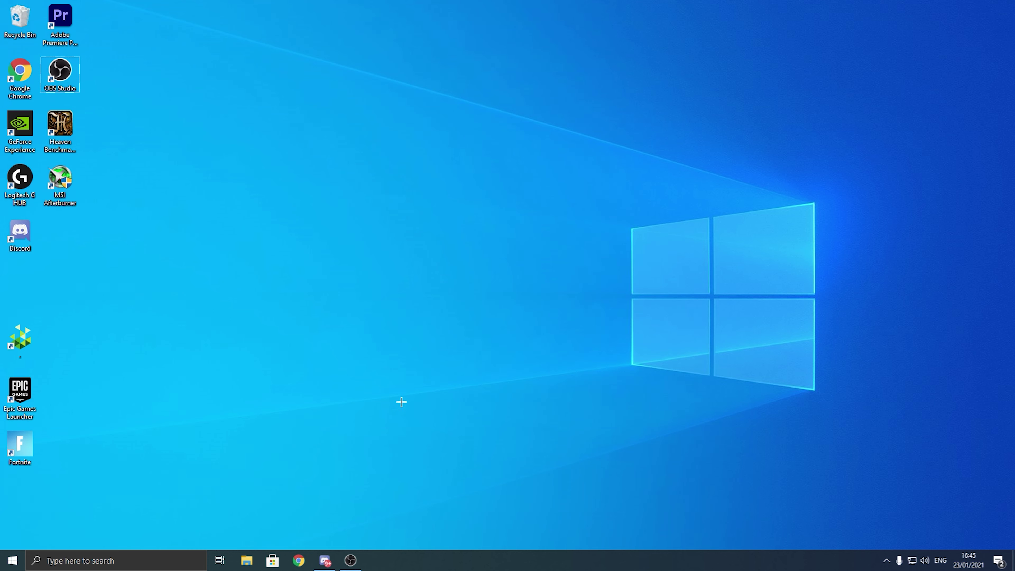
Step: Open the NVIDIA Control Panel from the desktop and move its window closer to the middle of the screen
right_click(355, 367)
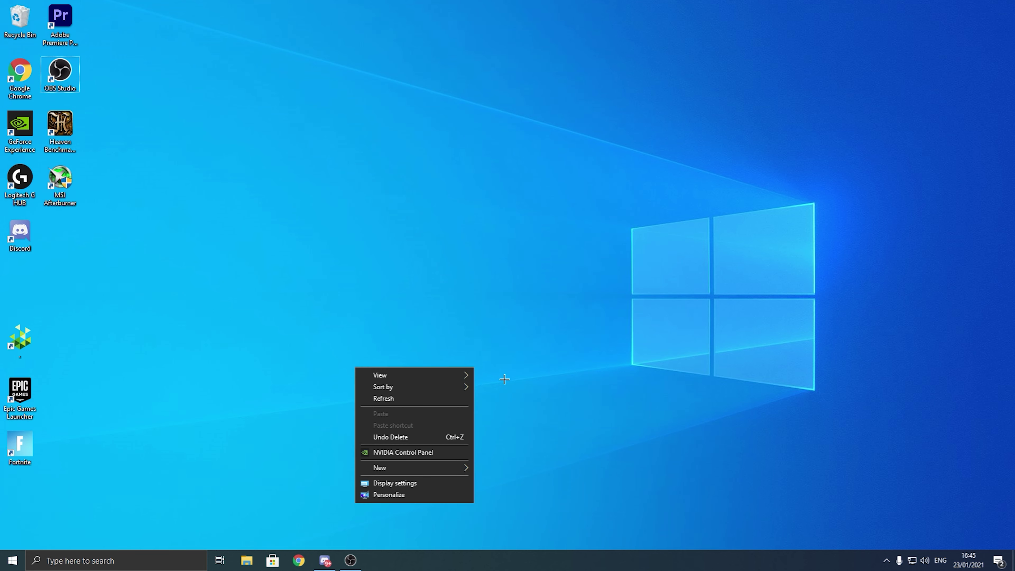
left_click(386, 455)
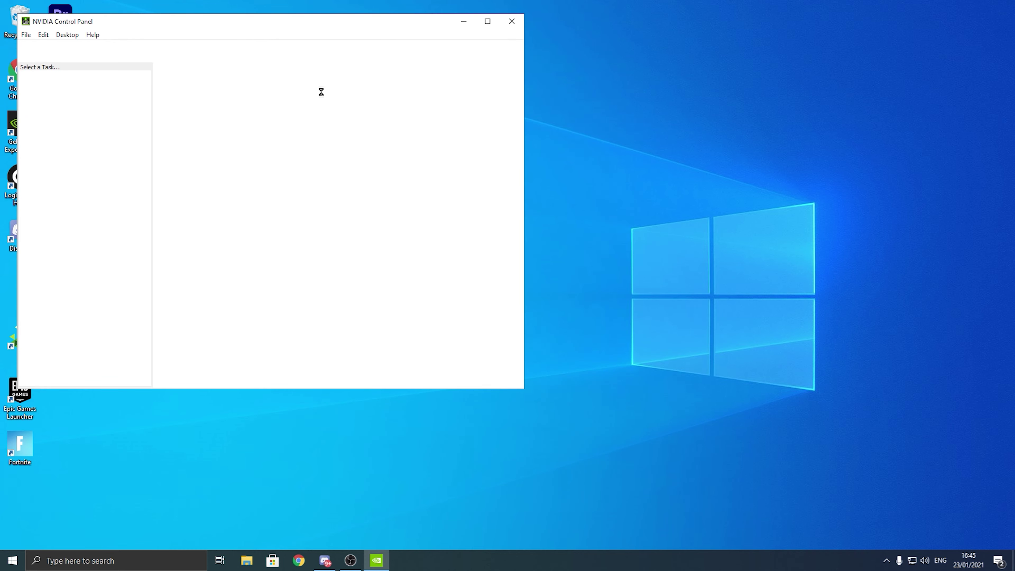
left_click_drag(244, 25, 421, 110)
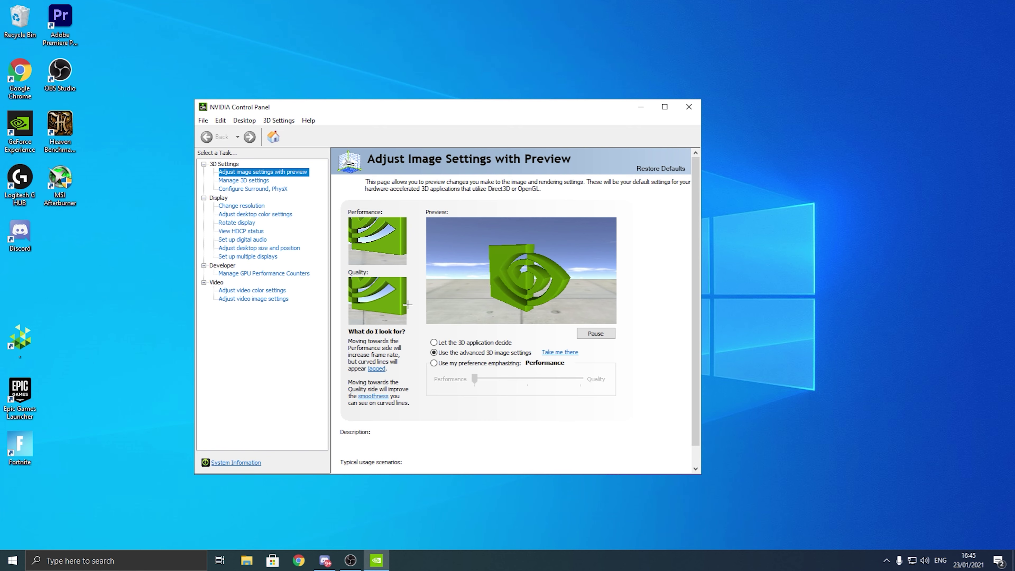
Step: Set the image settings to use my preference emphasizing Performance and apply the change
left_click(434, 363)
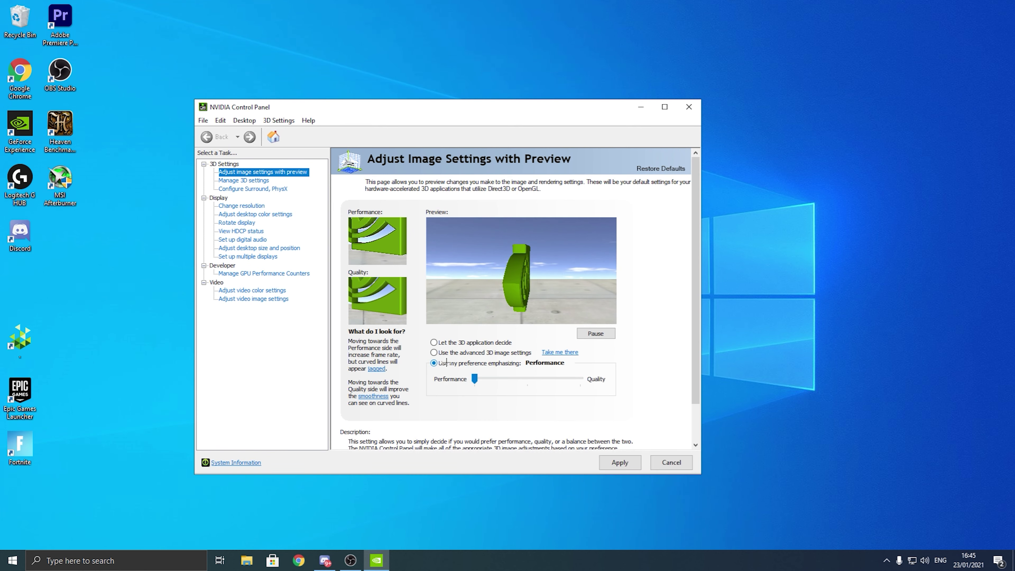
left_click(480, 378)
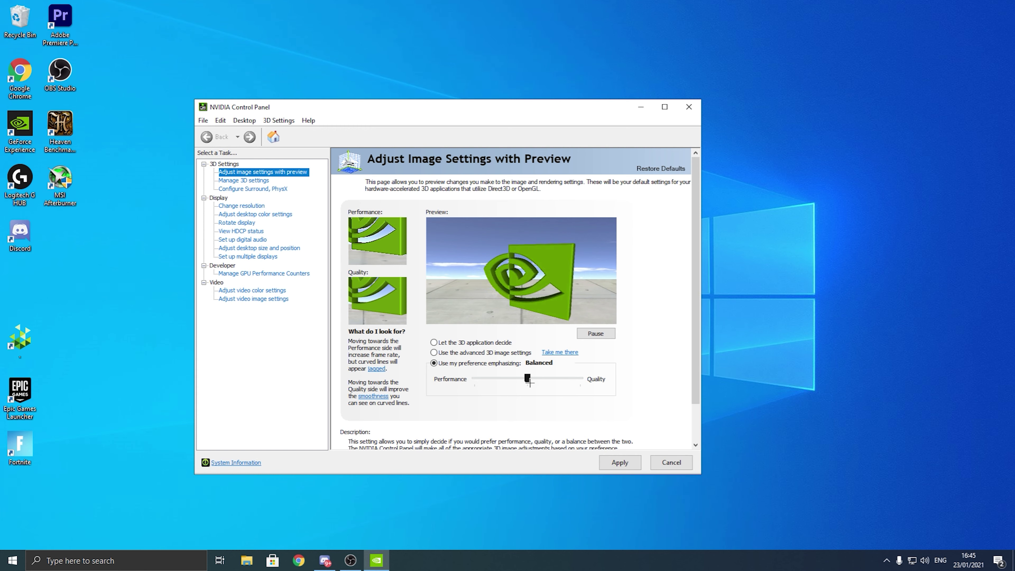
left_click_drag(528, 379, 450, 380)
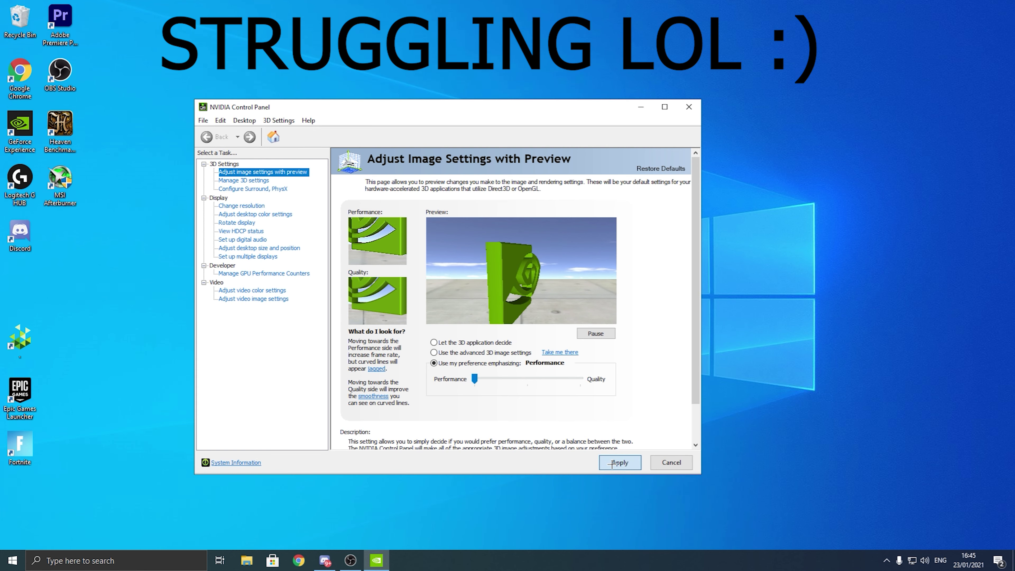
left_click(619, 463)
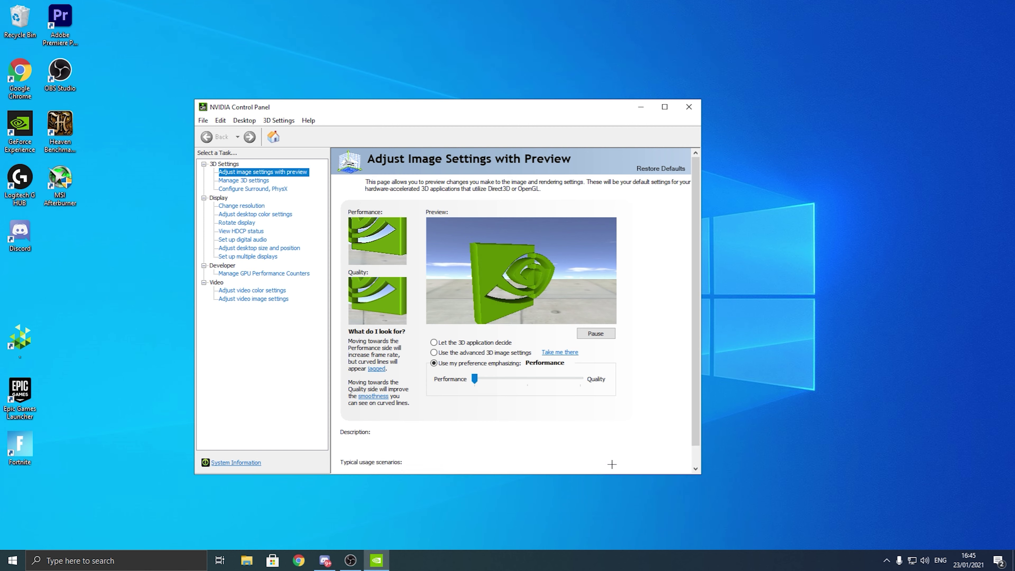
Step: Review the global 3D settings from Image Sharpening through Virtual Reality Variable Rate Super Sampling
left_click(248, 183)
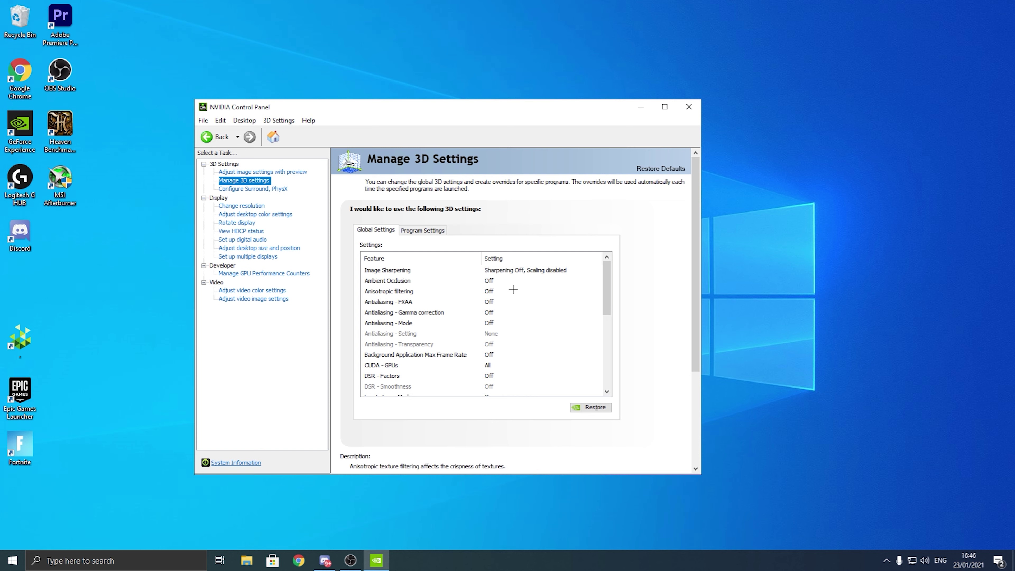
left_click_drag(606, 277, 606, 308)
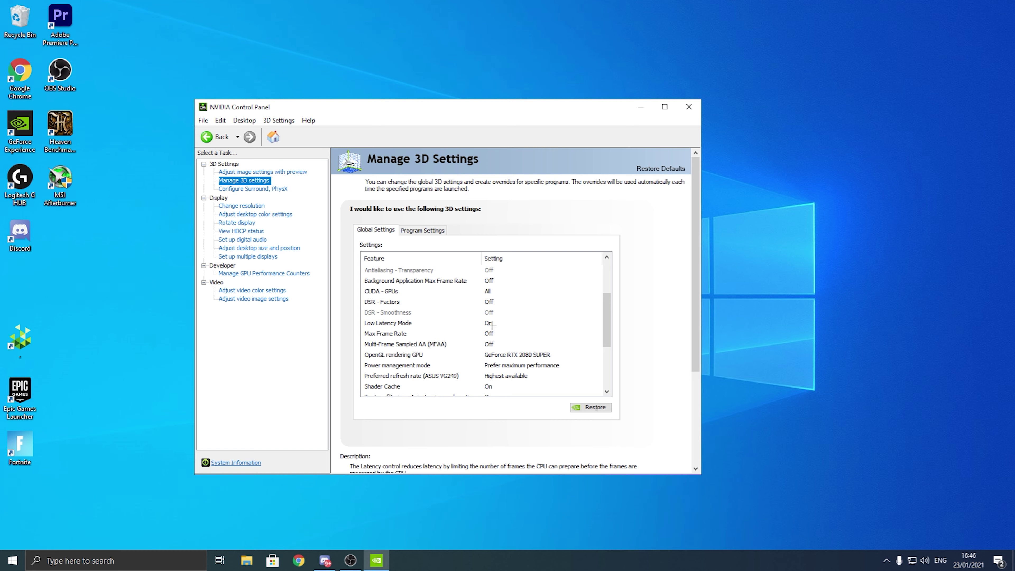
left_click_drag(604, 318, 596, 336)
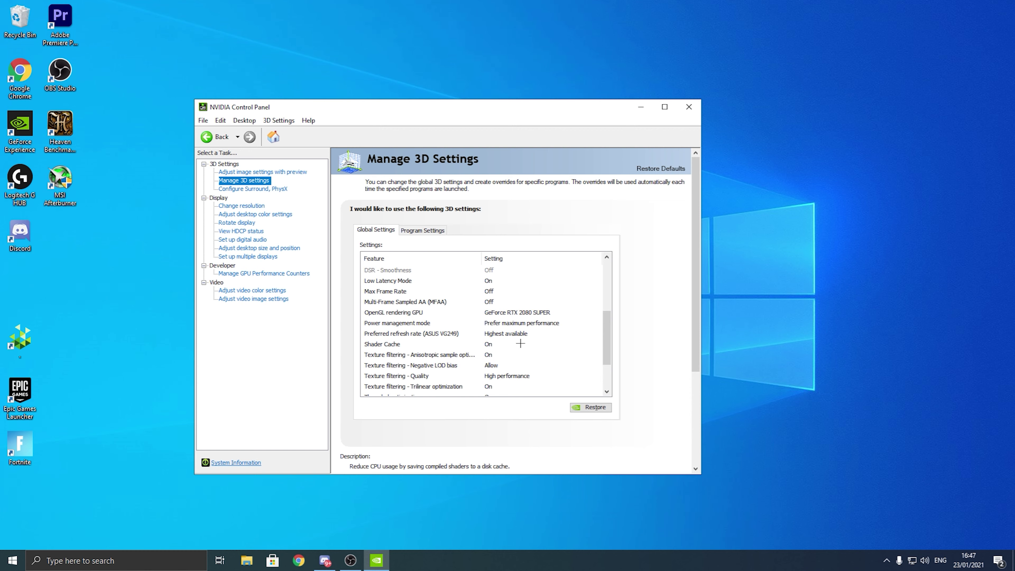
scroll(409, 352, "down", 1)
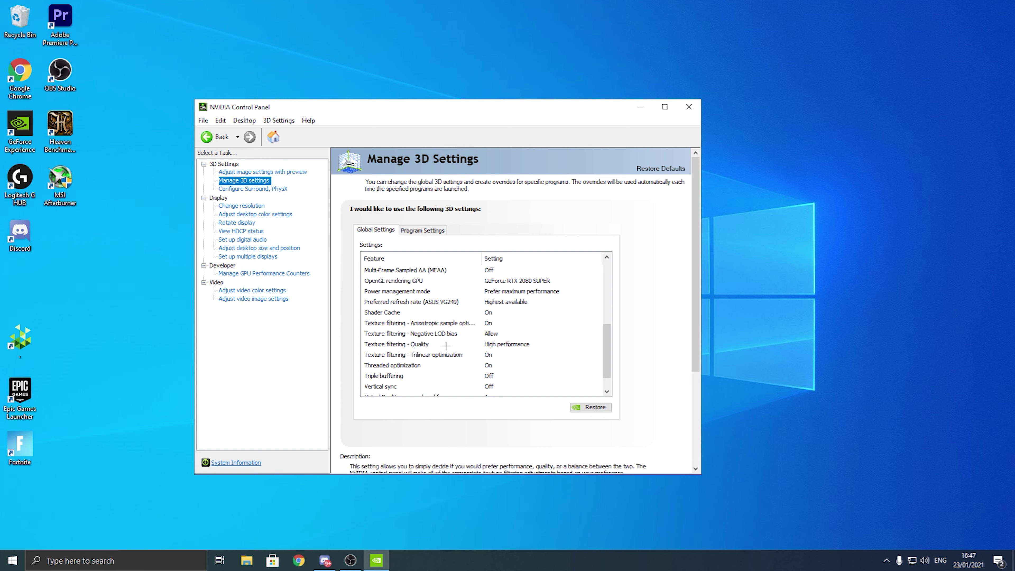
left_click_drag(608, 340, 608, 343)
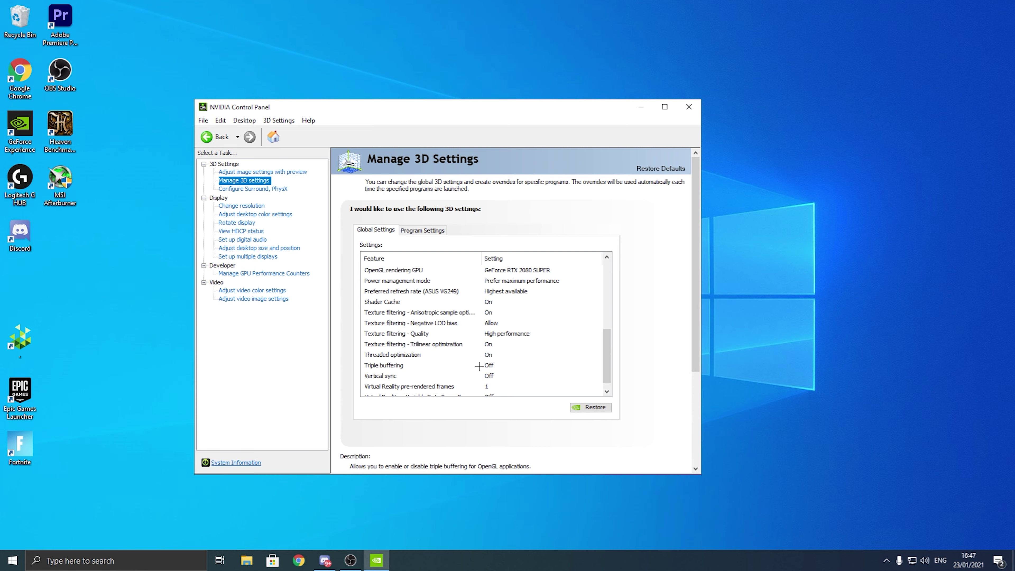
left_click_drag(604, 357, 605, 363)
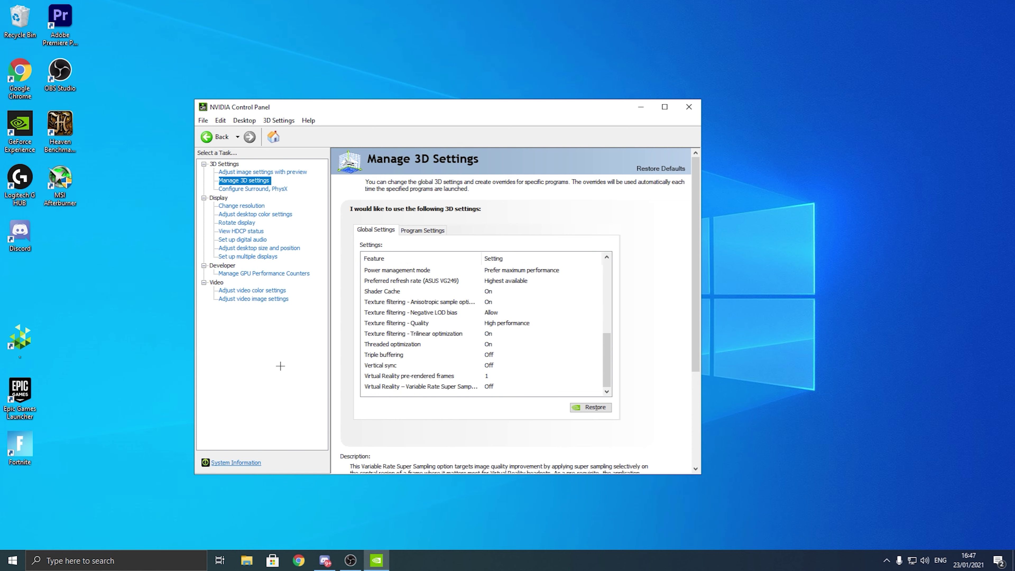
Step: Select GeForce RTX 2080 SUPER as the PhysX processor in the Surround and PhysX configuration
left_click(244, 190)
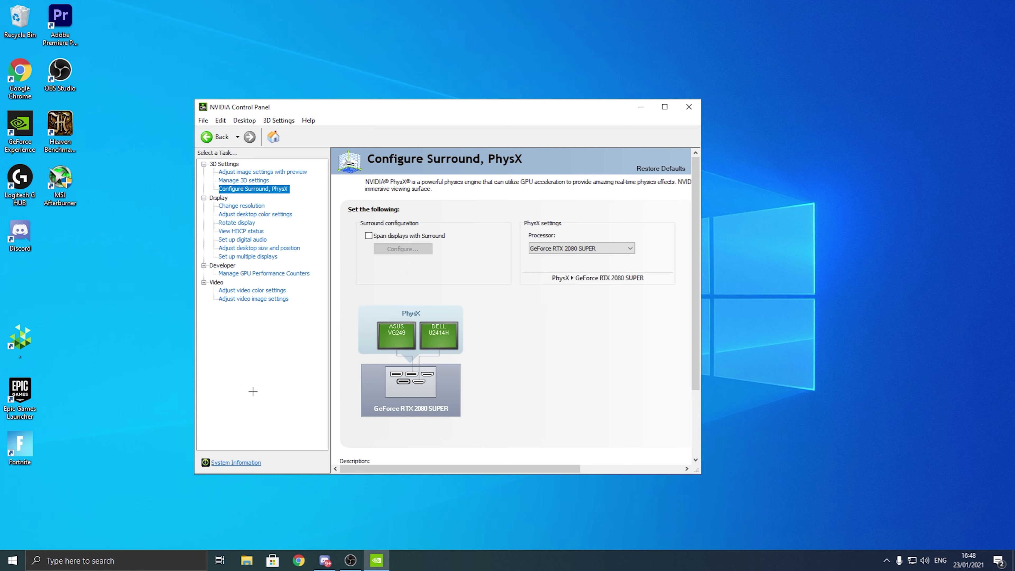
left_click(546, 248)
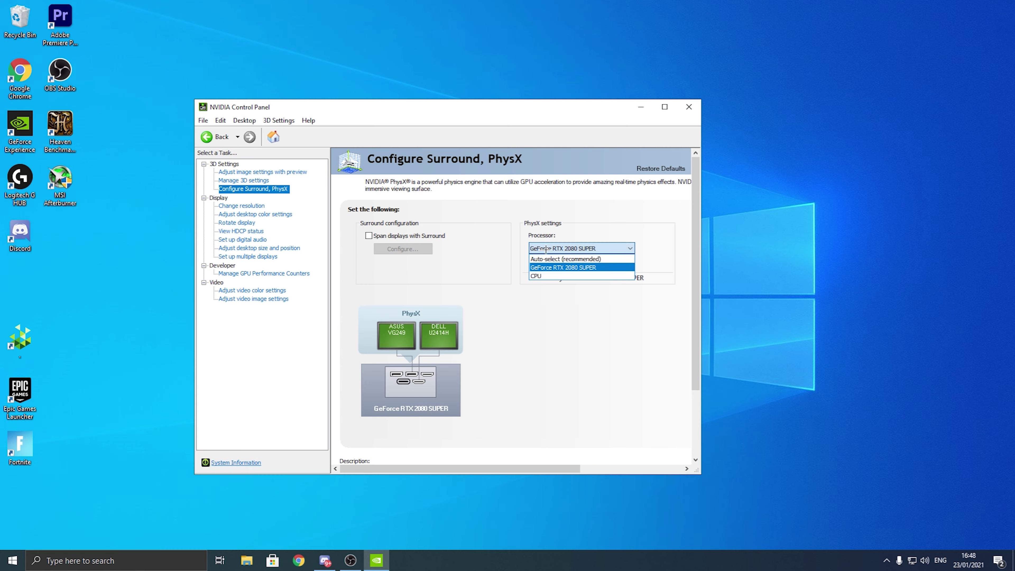
left_click(542, 267)
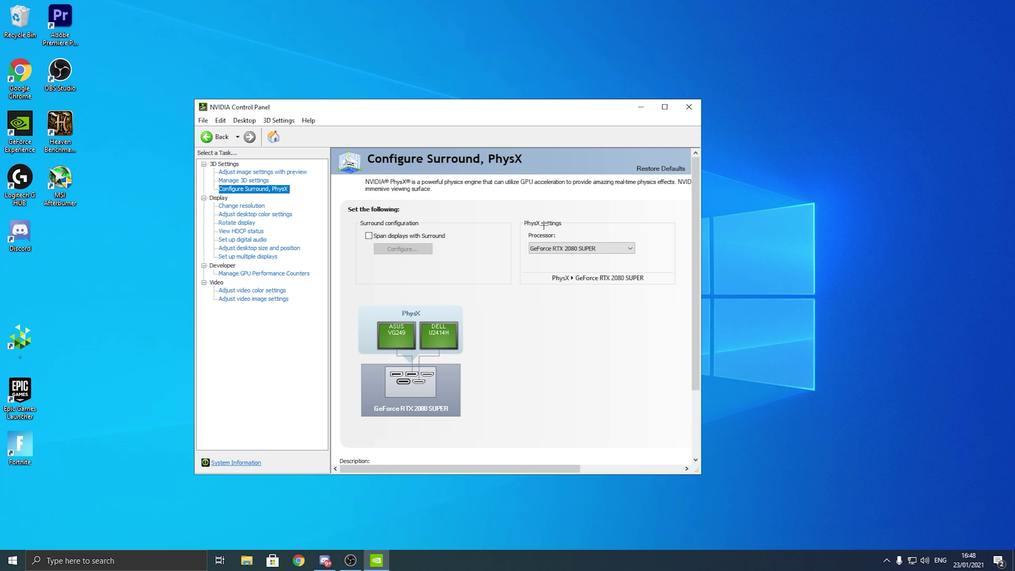
Step: Examine the resolution, refresh rate and color settings of the ASUS VG249 and DELL U2414H displays
left_click(259, 208)
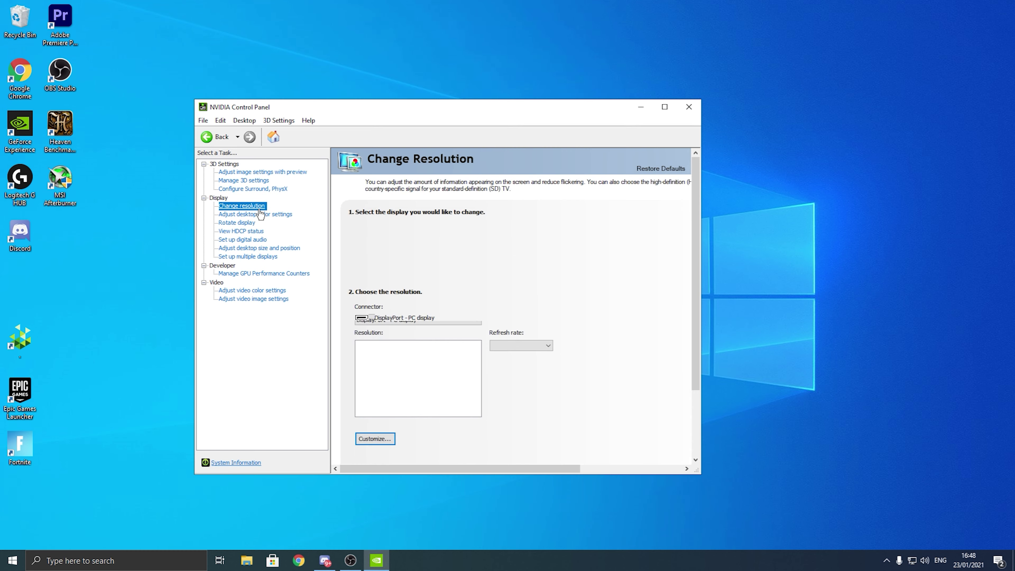
scroll(490, 379, "down", 5)
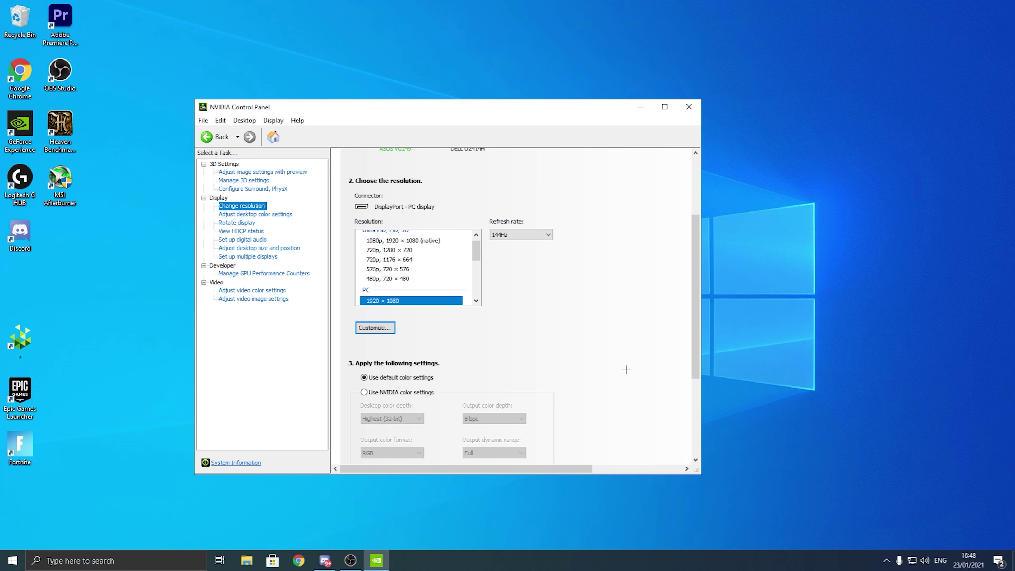
scroll(626, 369, "up", 4)
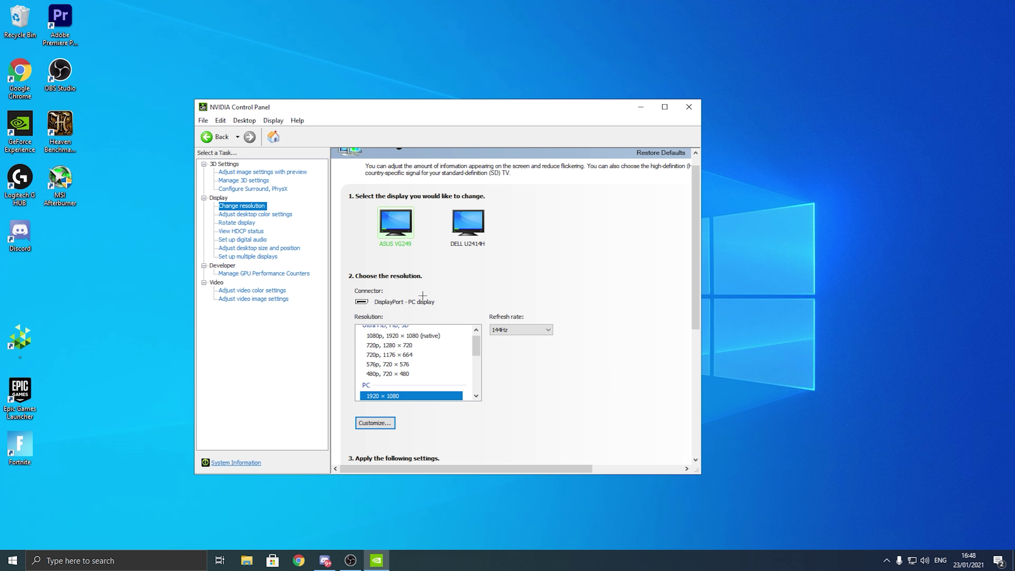
left_click(470, 212)
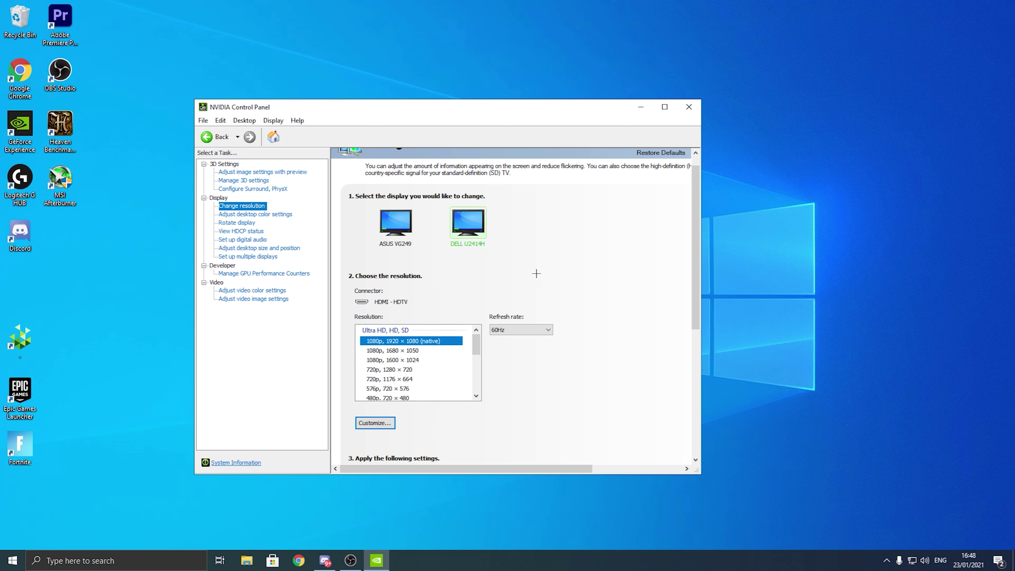
scroll(589, 425, "down", 3)
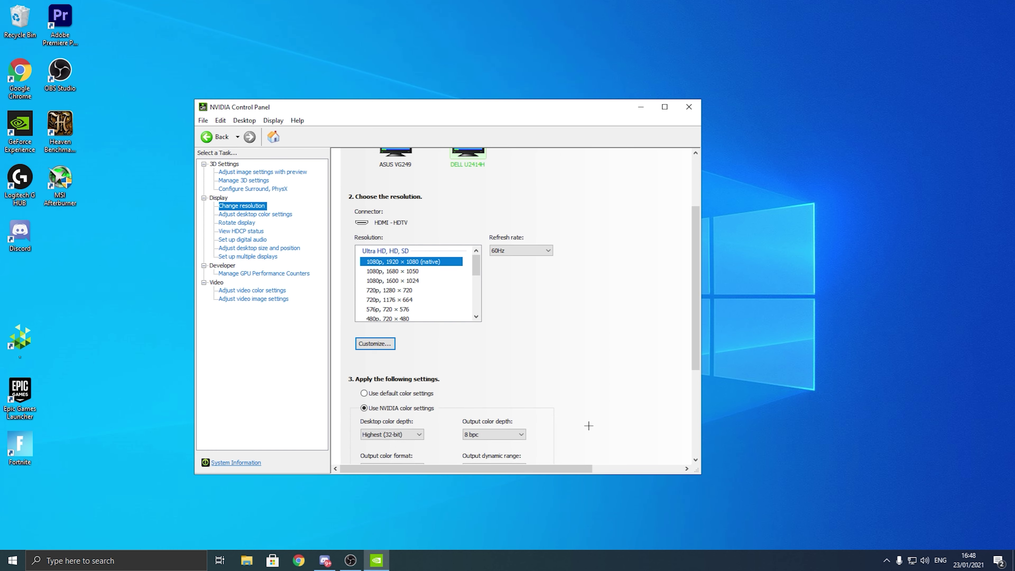
scroll(589, 425, "down", 3)
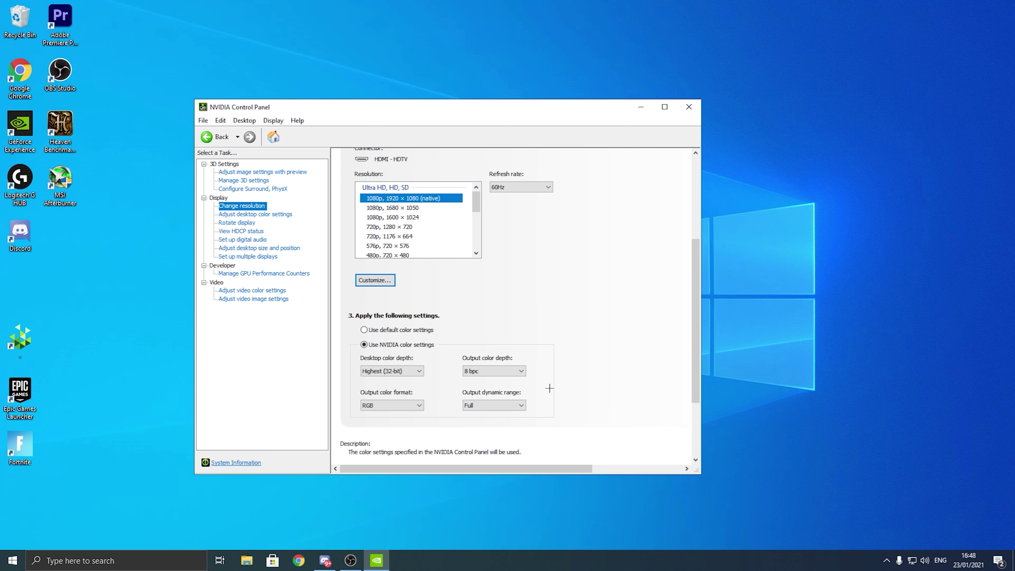
scroll(550, 388, "up", 3)
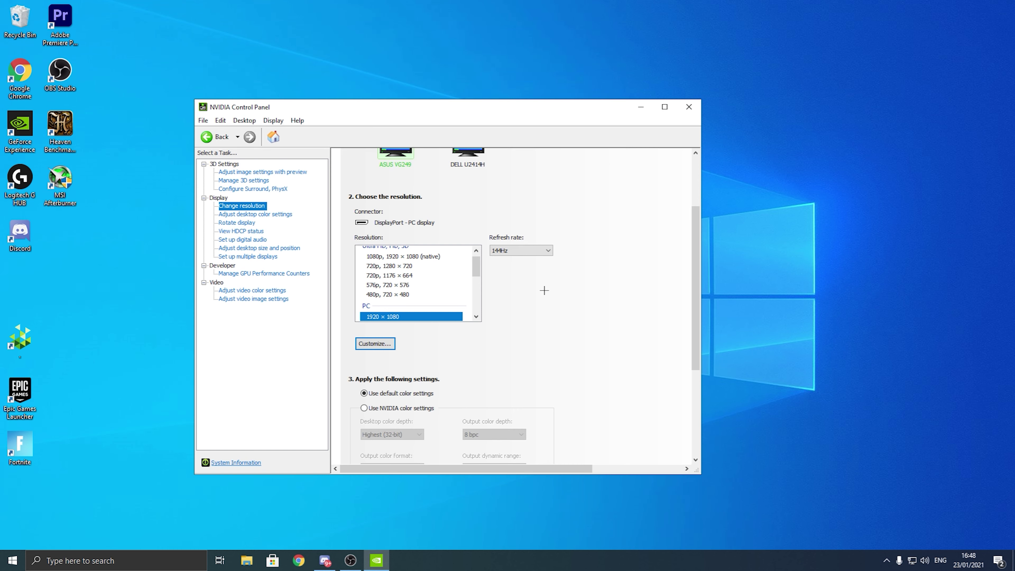
scroll(571, 281, "down", 2)
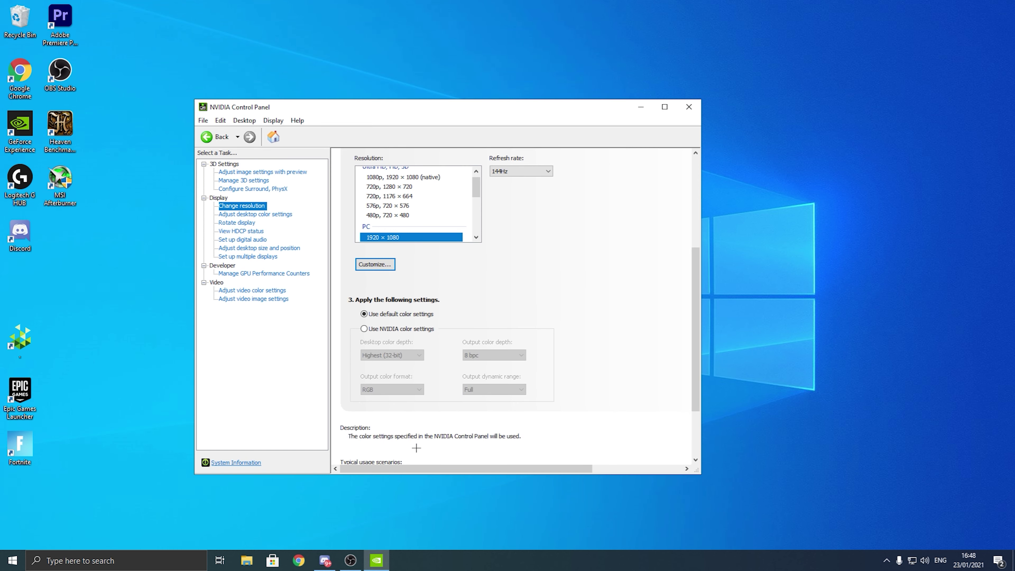
Step: Open the desktop size and position settings and review the scaling options for the ASUS VG249 display
left_click(265, 248)
scroll(466, 375, "down", 3)
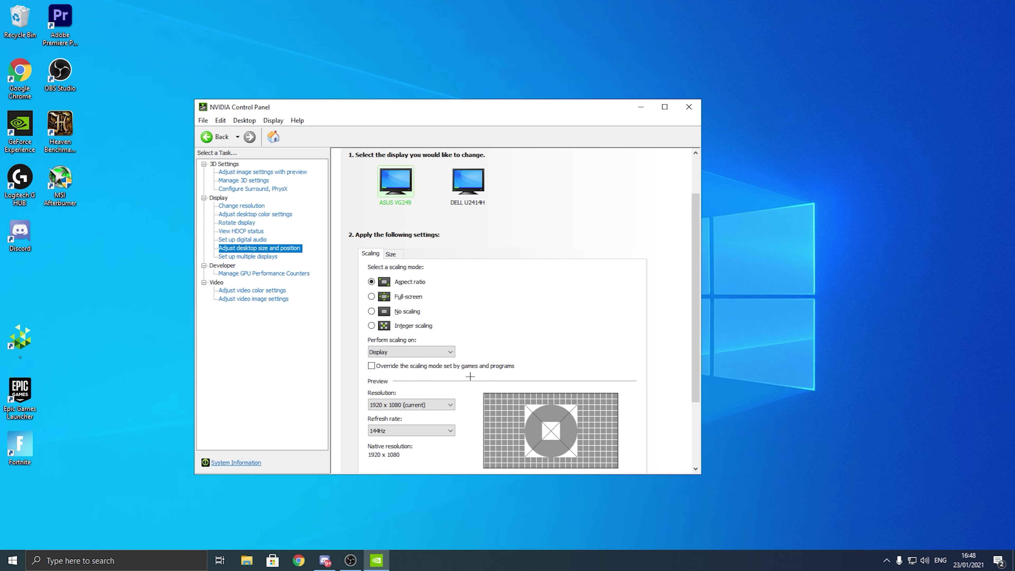